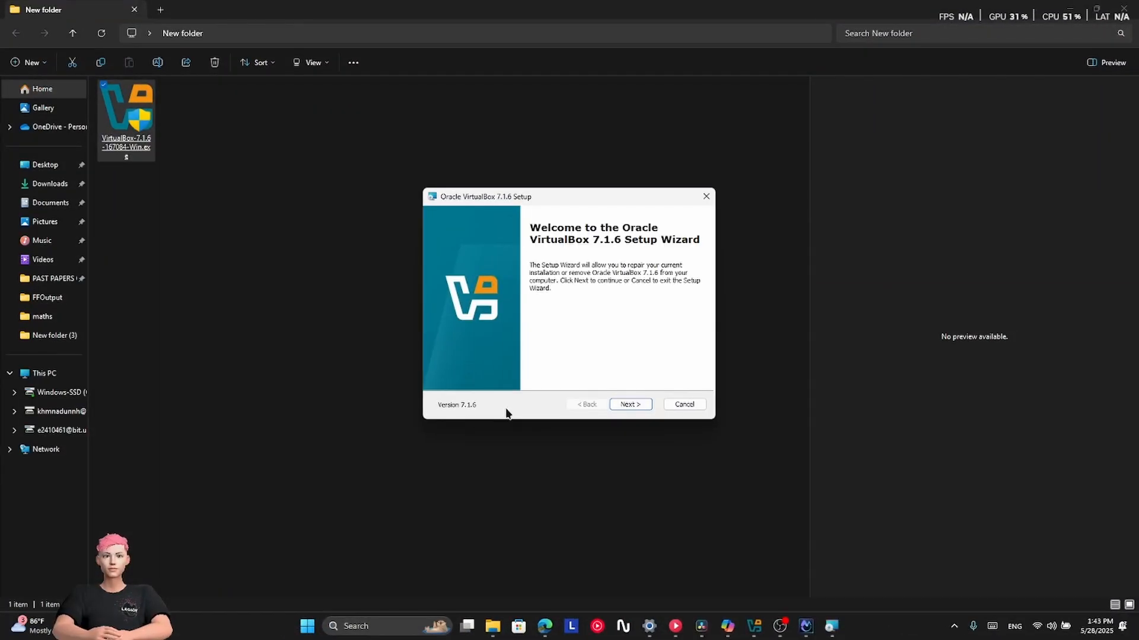
Step: Exit the VirtualBox 7.1.6 Setup Wizard to reach the VirtualBox Manager welcome screen
left_click(630, 404)
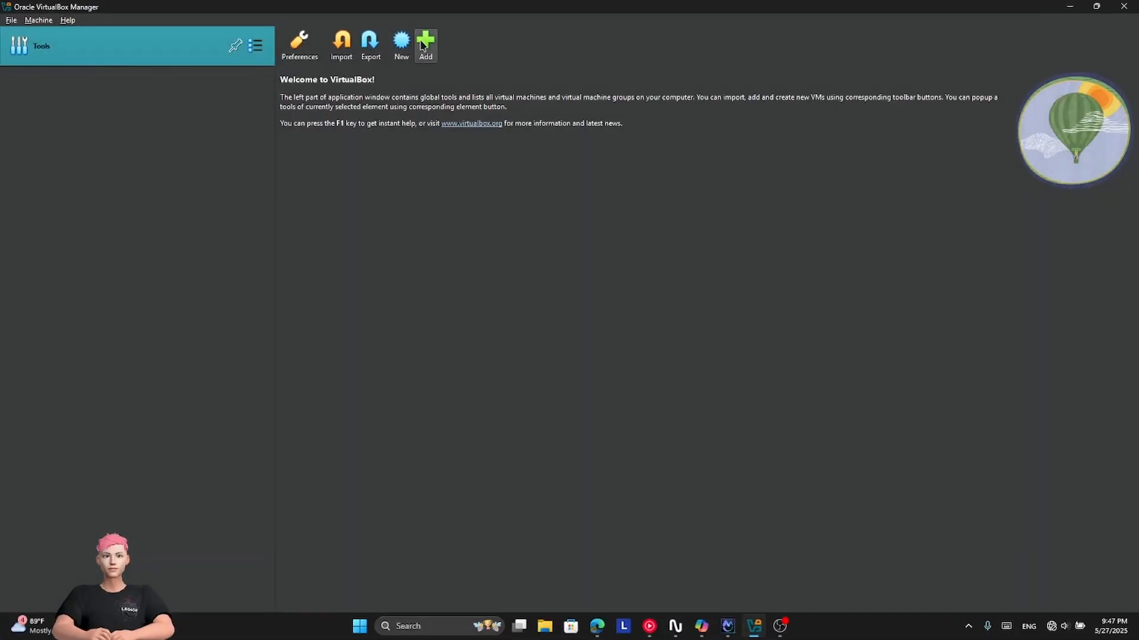
Step: Start a new virtual machine named 'Windows 10' using the Win10_22H2_US_x64.iso image
left_click(402, 42)
type("W")
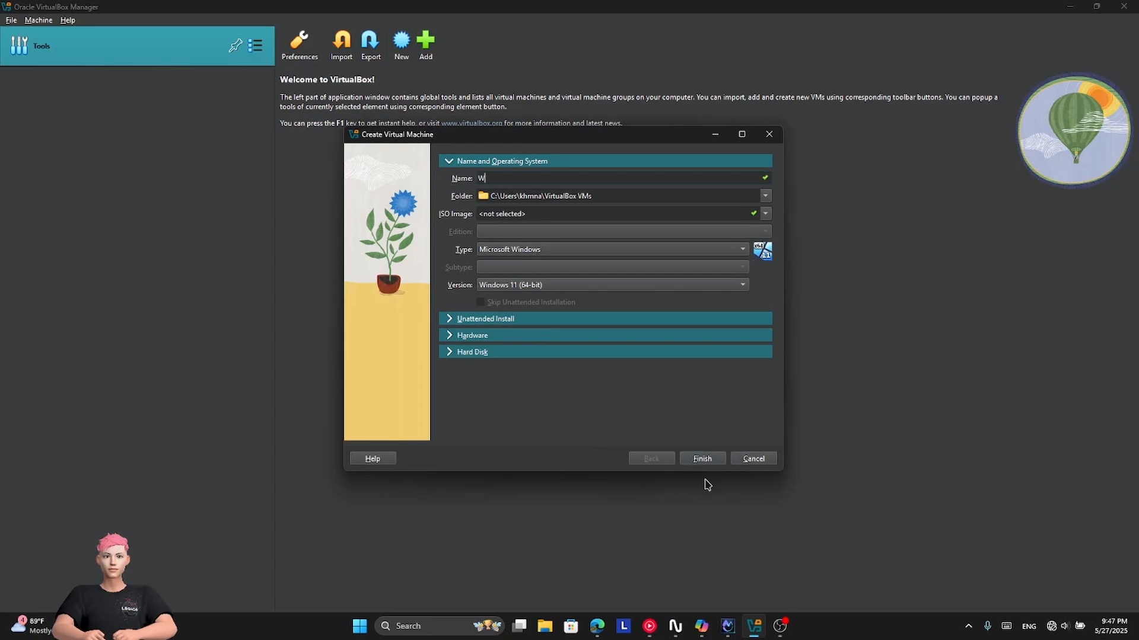
type("indows 10")
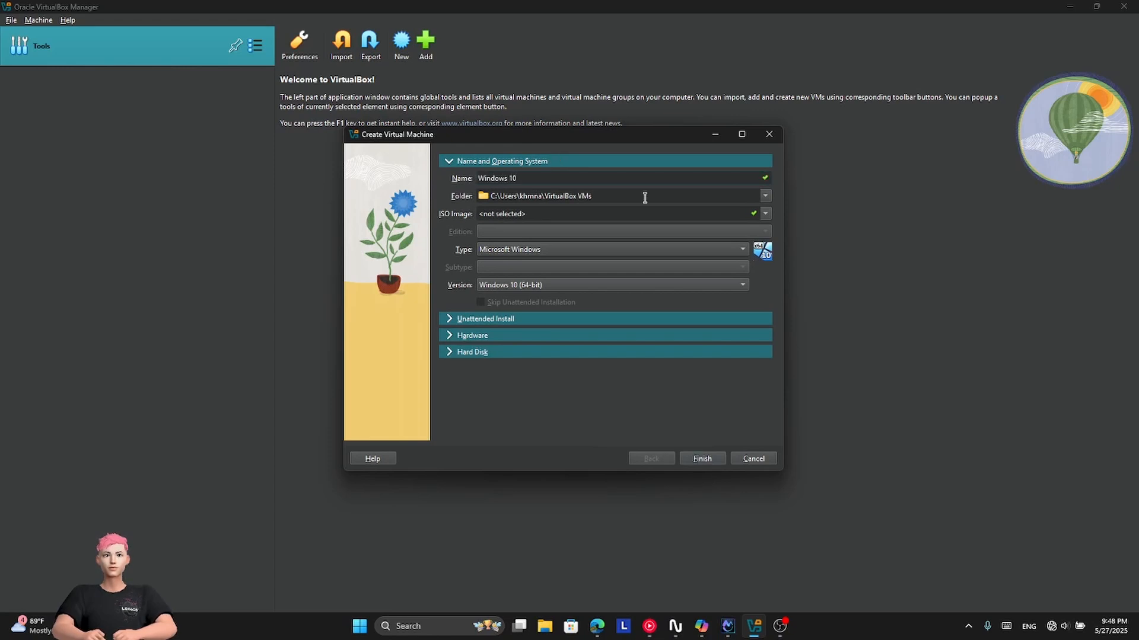
left_click(766, 214)
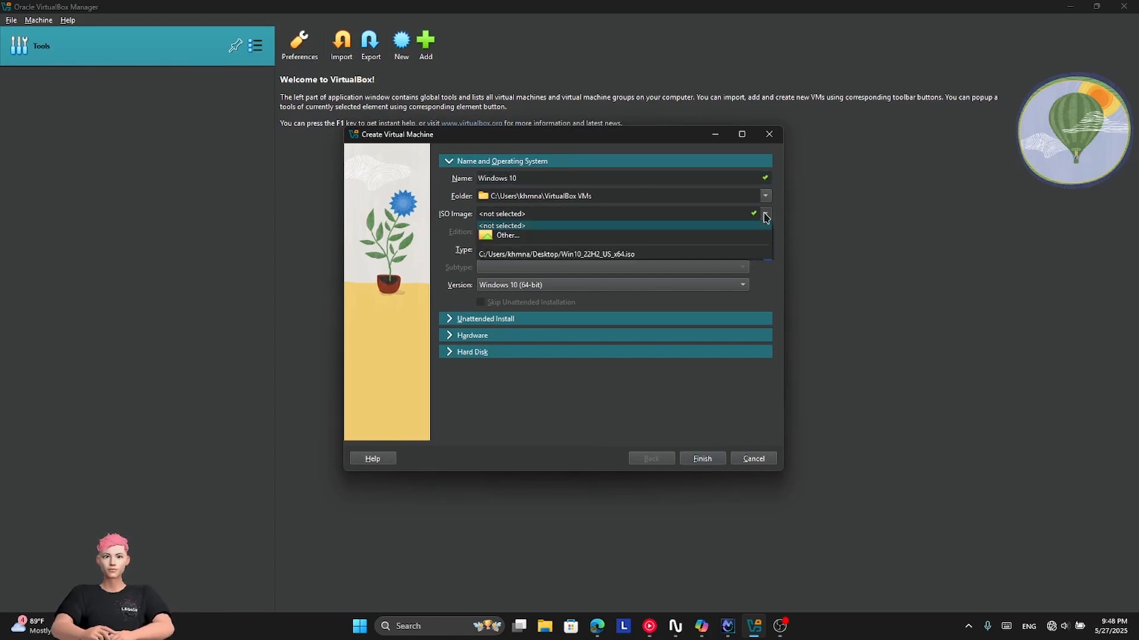
left_click(668, 236)
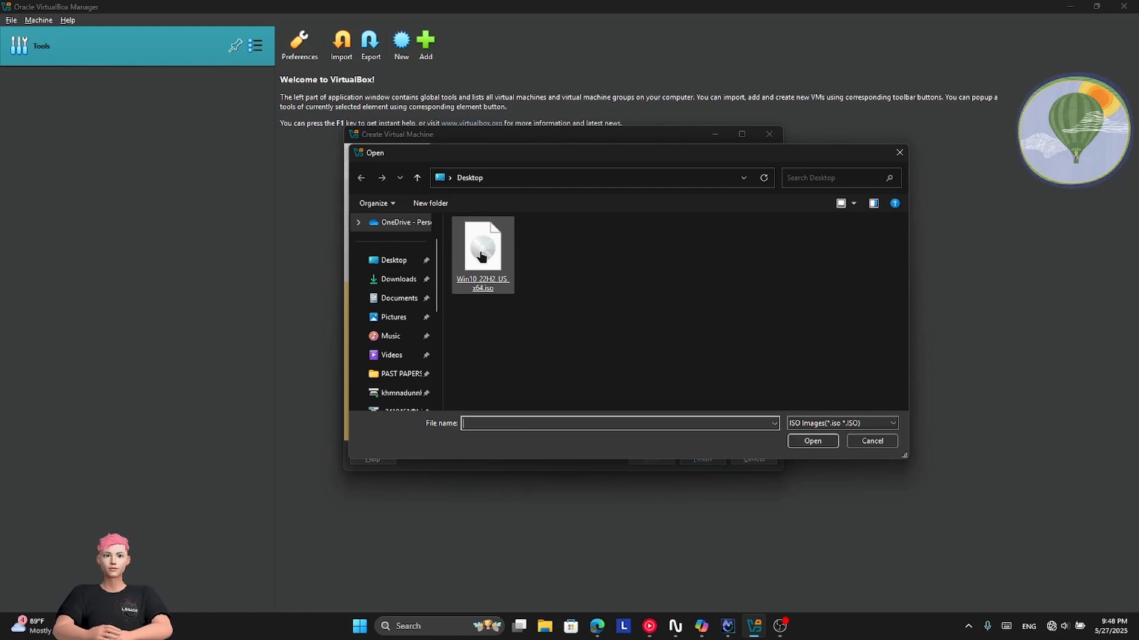
double_click(480, 256)
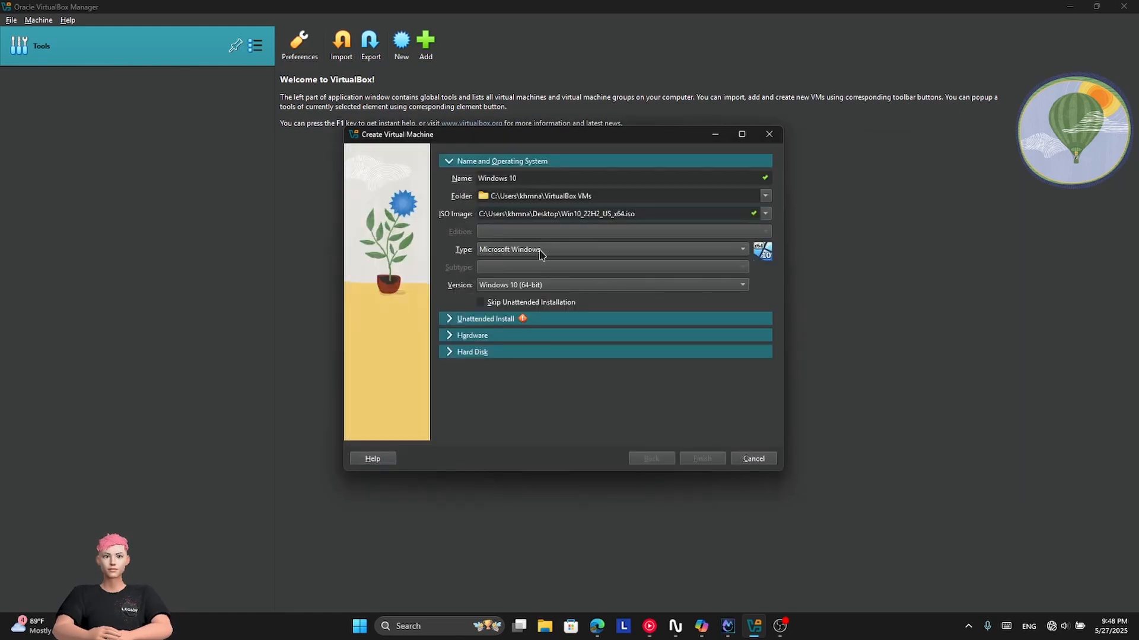
Step: Set type Microsoft Windows and version Windows 10 (64-bit), and expand Unattended Install
left_click(517, 250)
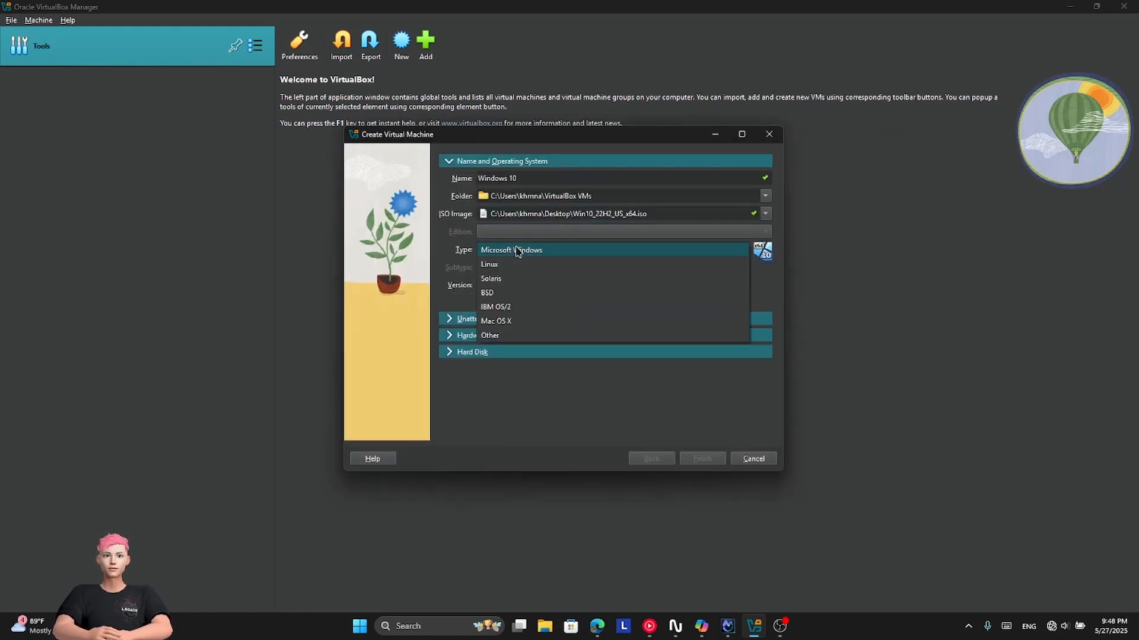
left_click(517, 251)
left_click(521, 285)
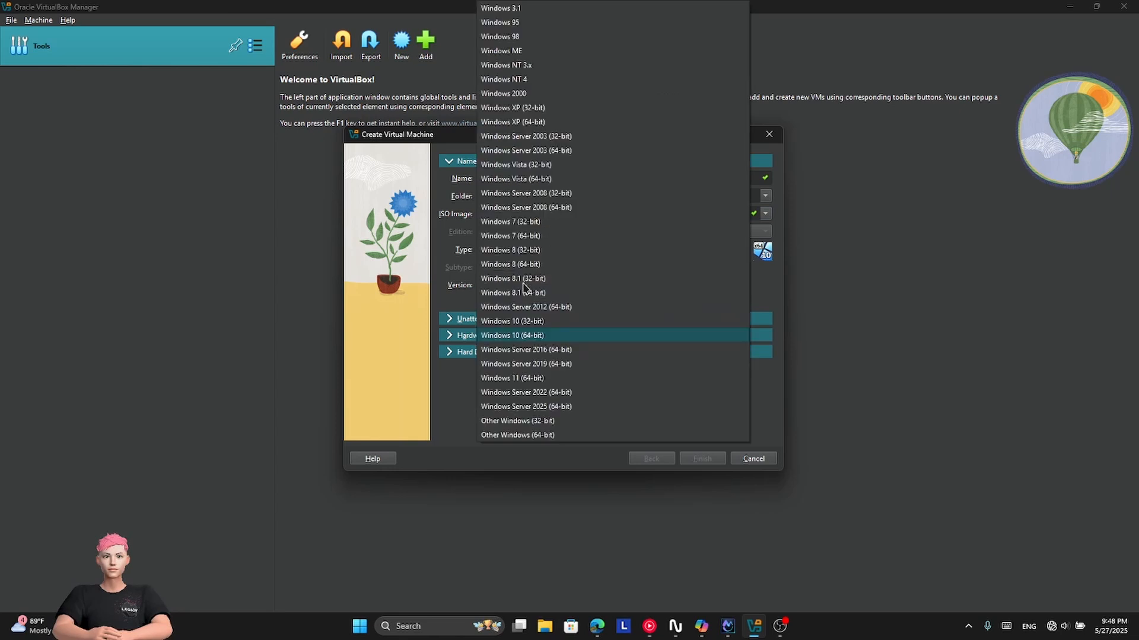
left_click(523, 337)
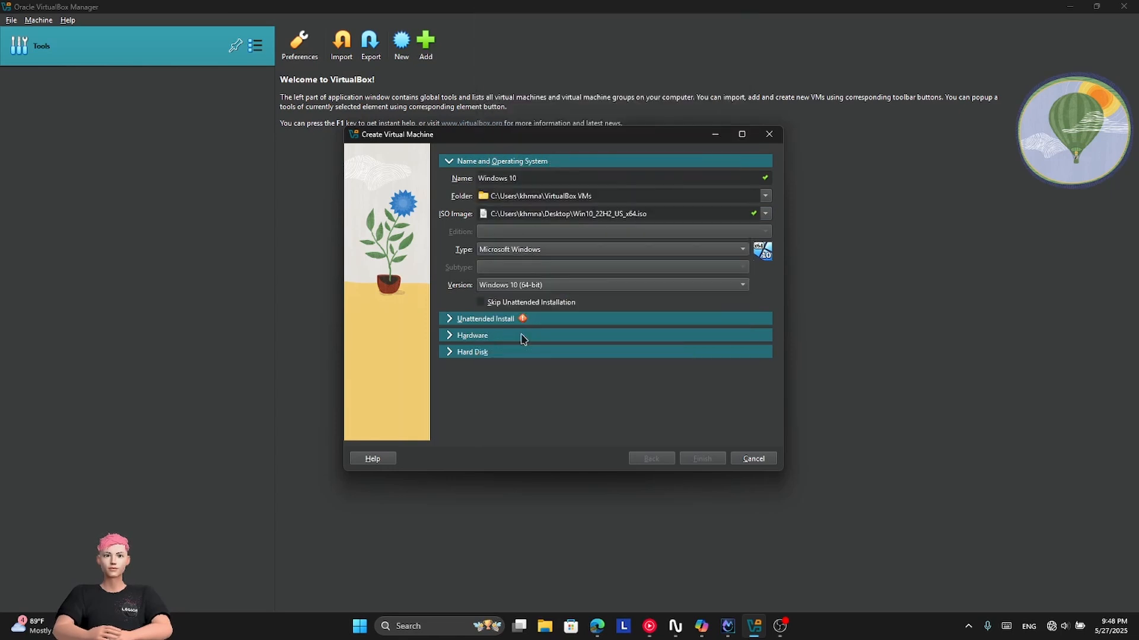
left_click(489, 318)
Step: Replace the default username and enter a new password in both password fields
double_click(525, 213)
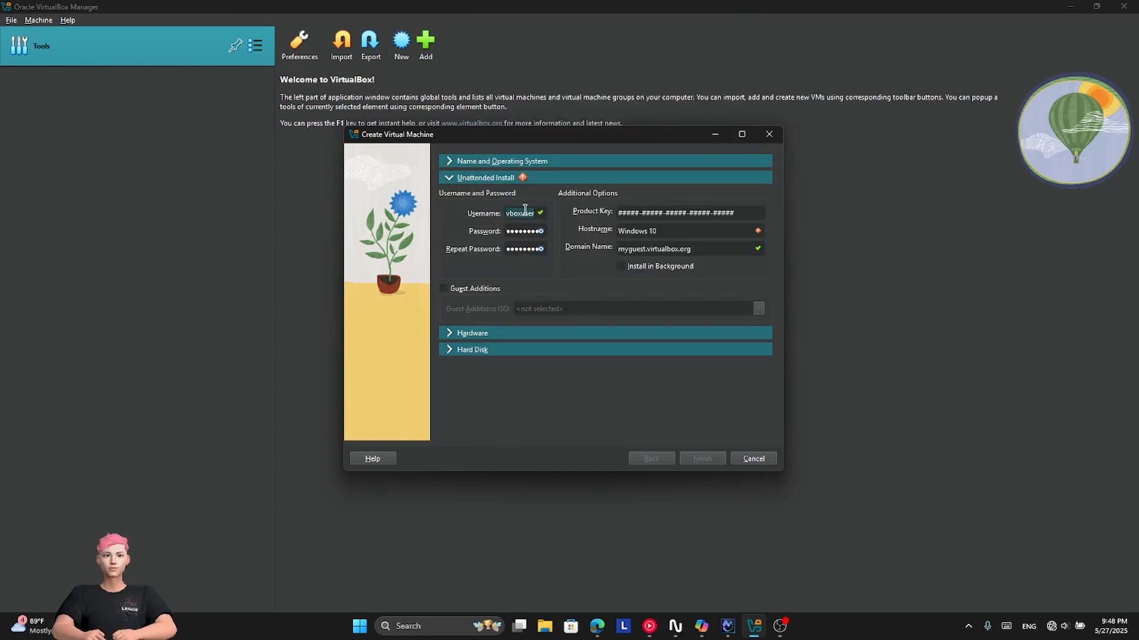
type("nexus")
double_click(526, 231)
type("••")
double_click(527, 248)
type("••")
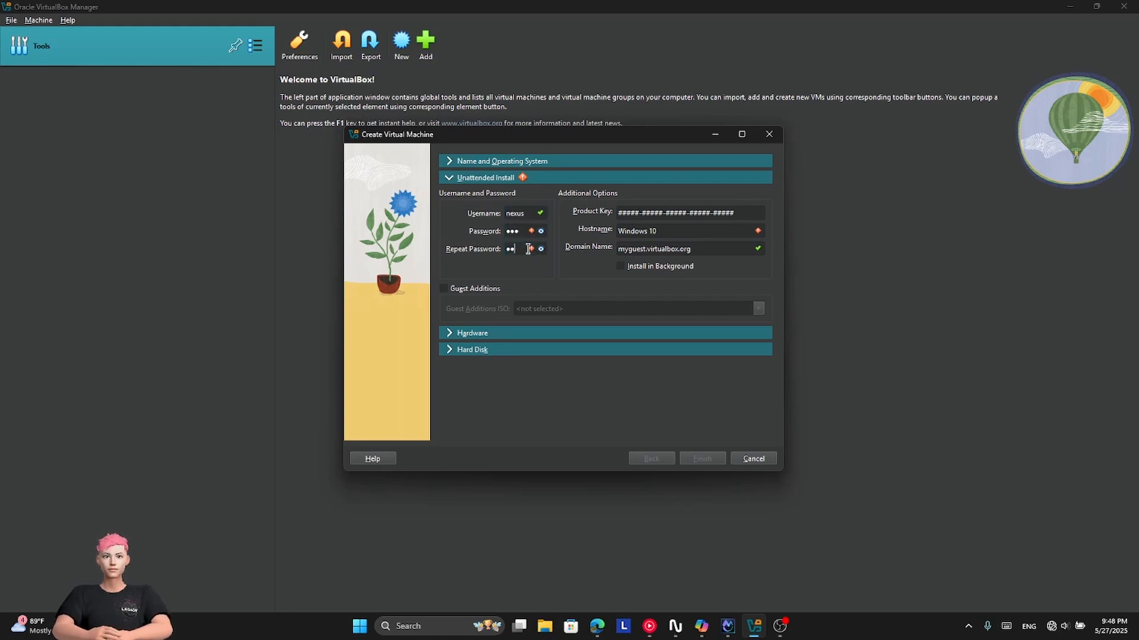
Step: Enter the Windows product key and change the hostname to 'nexus'
double_click(674, 214)
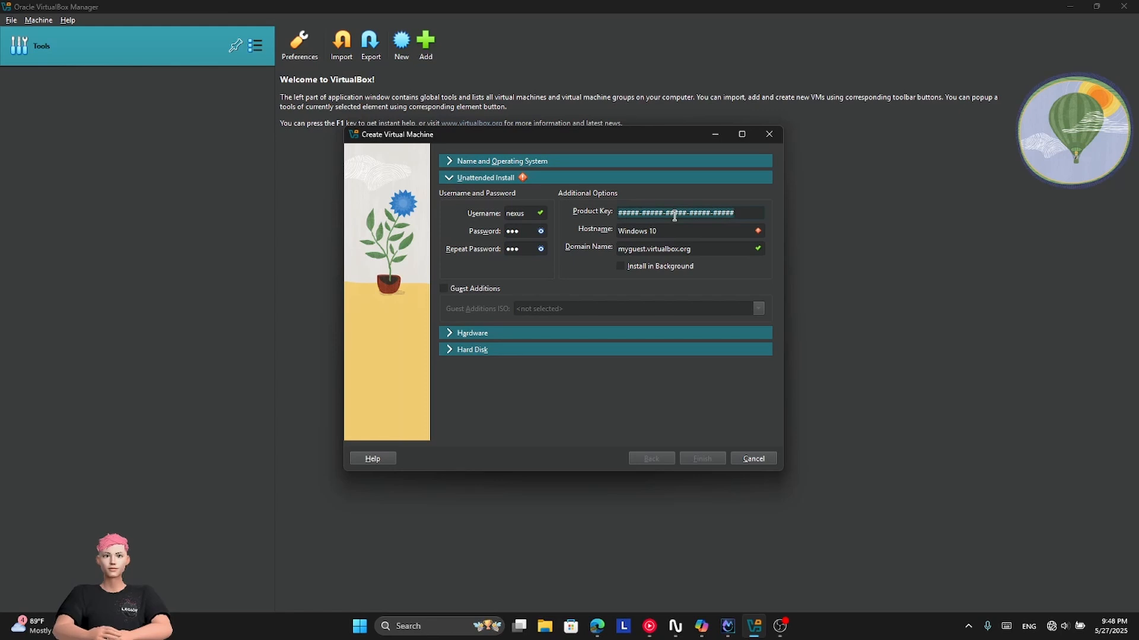
type("JDHCJ-LSDHV-SGFGS-ELJHS-LVKS#")
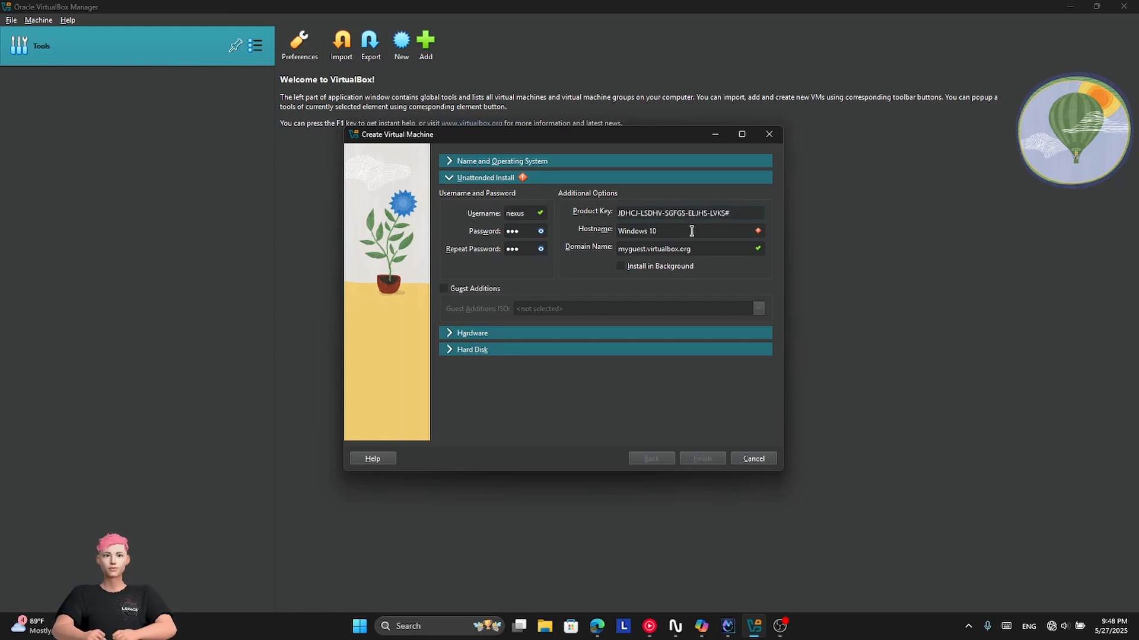
left_click(743, 211)
triple_click(683, 233)
type("nexus")
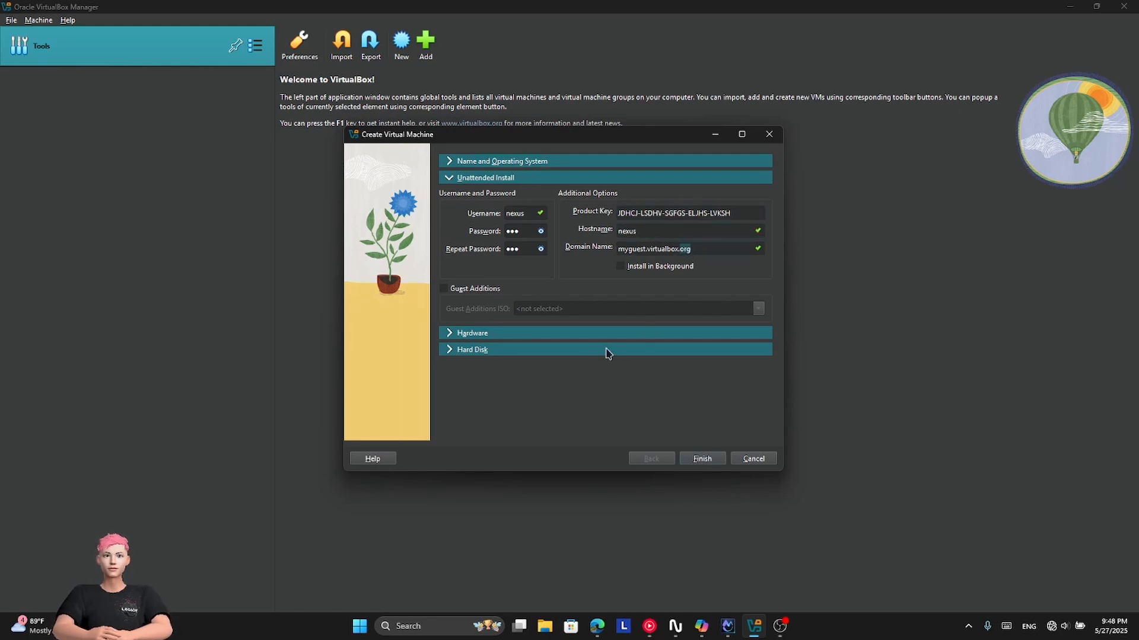
Step: Allocate 4096 MB memory, 2 CPUs and a 30 GB virtual disk, then finish creating the VM
left_click(583, 333)
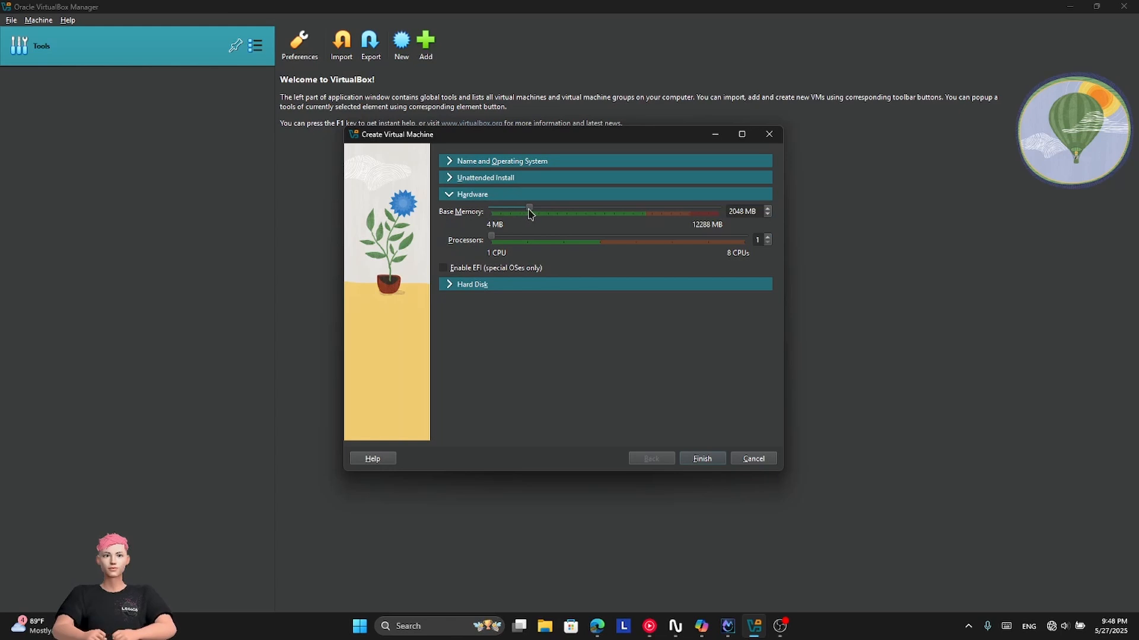
left_click_drag(530, 210, 566, 215)
left_click_drag(496, 239, 516, 242)
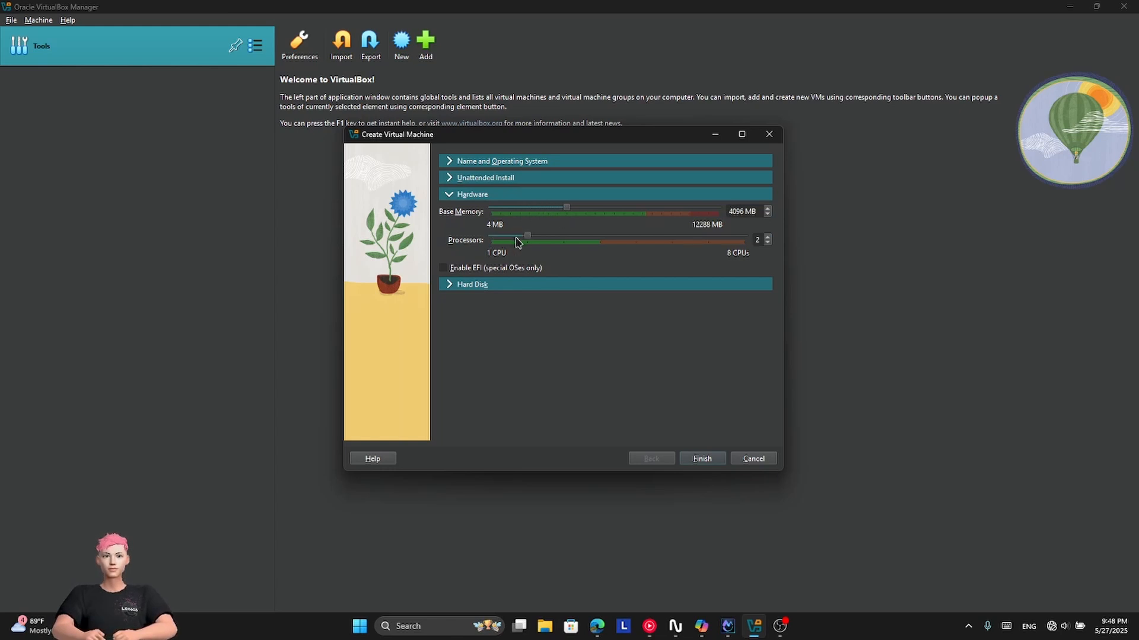
left_click(500, 286)
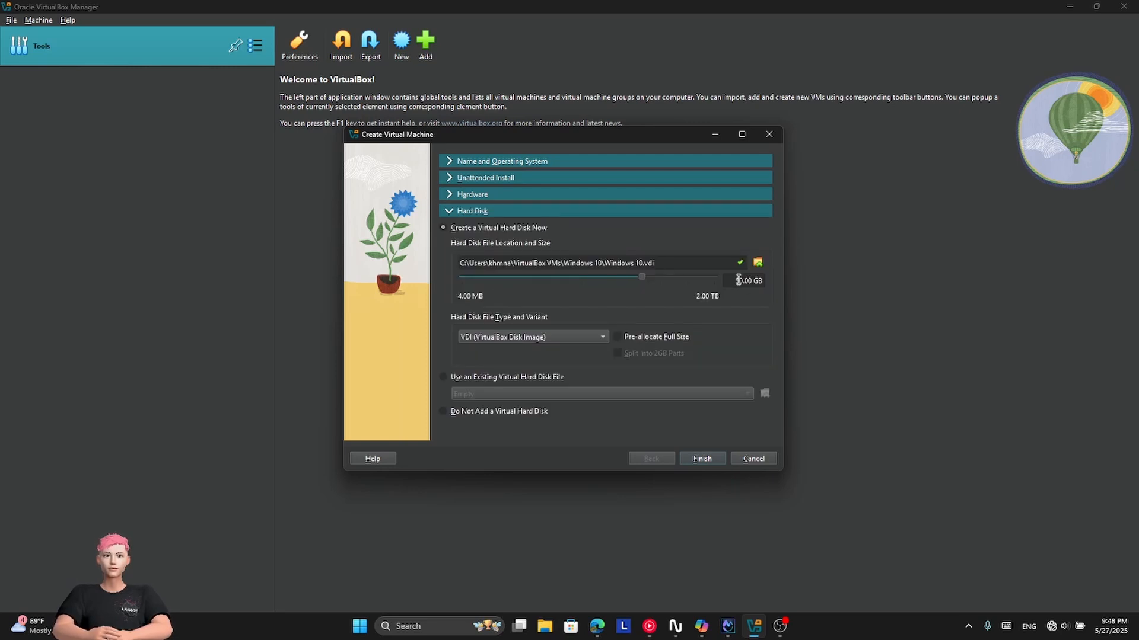
type("30")
left_click(708, 461)
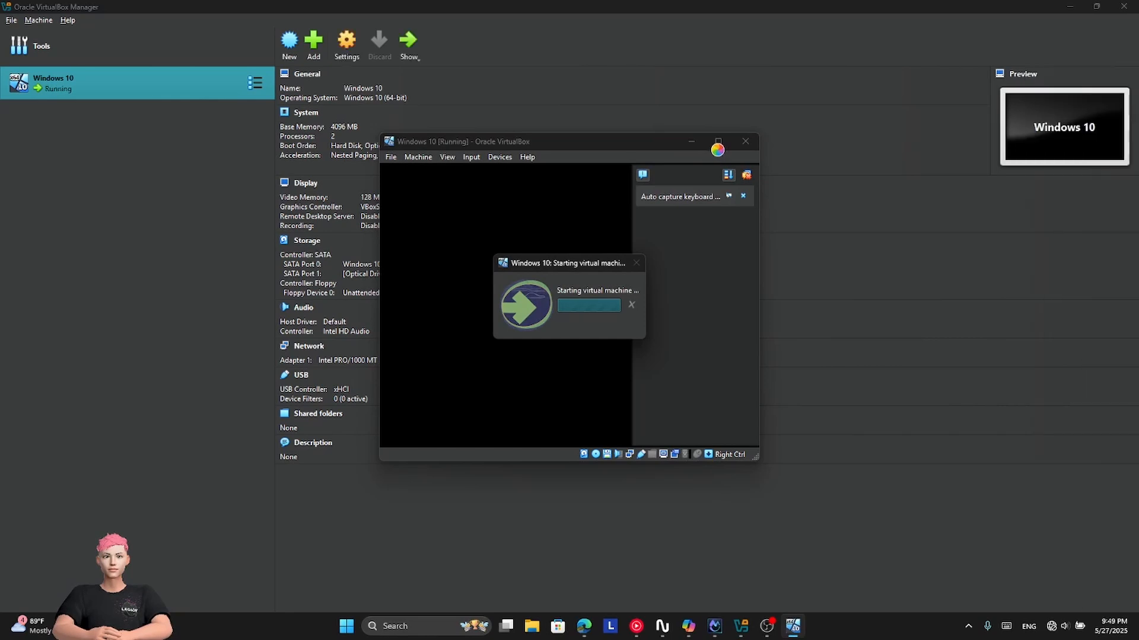
Step: Maximize the VM window and continue Windows setup without a product key
left_click(719, 141)
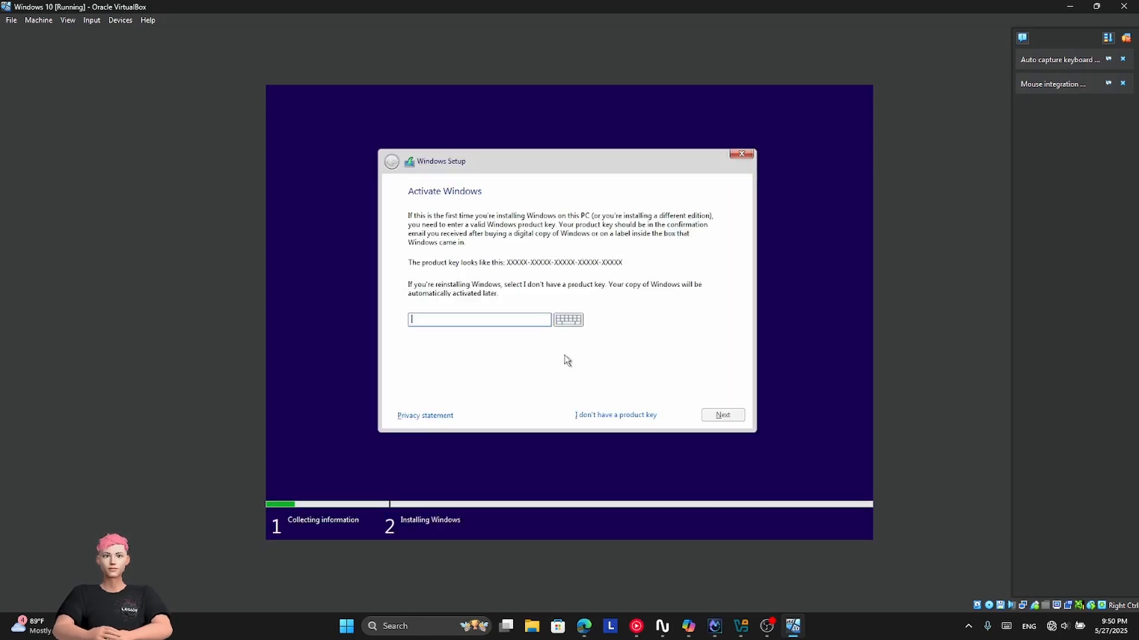
left_click(602, 415)
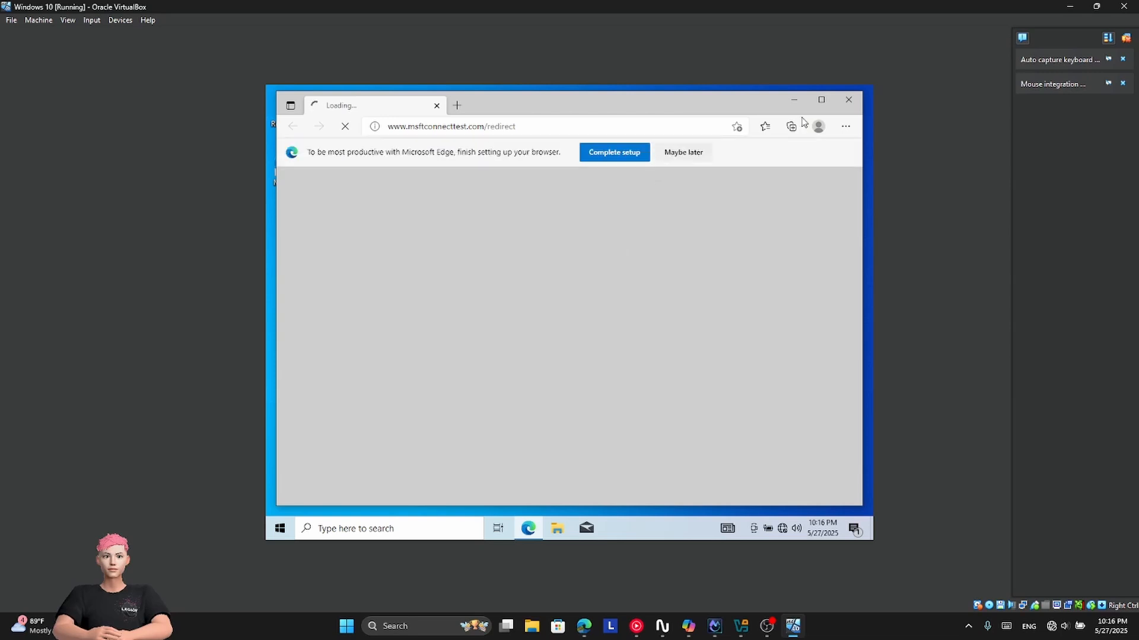
Step: Close Edge in the guest and open Windows Settings maximized from the Start menu
left_click(848, 101)
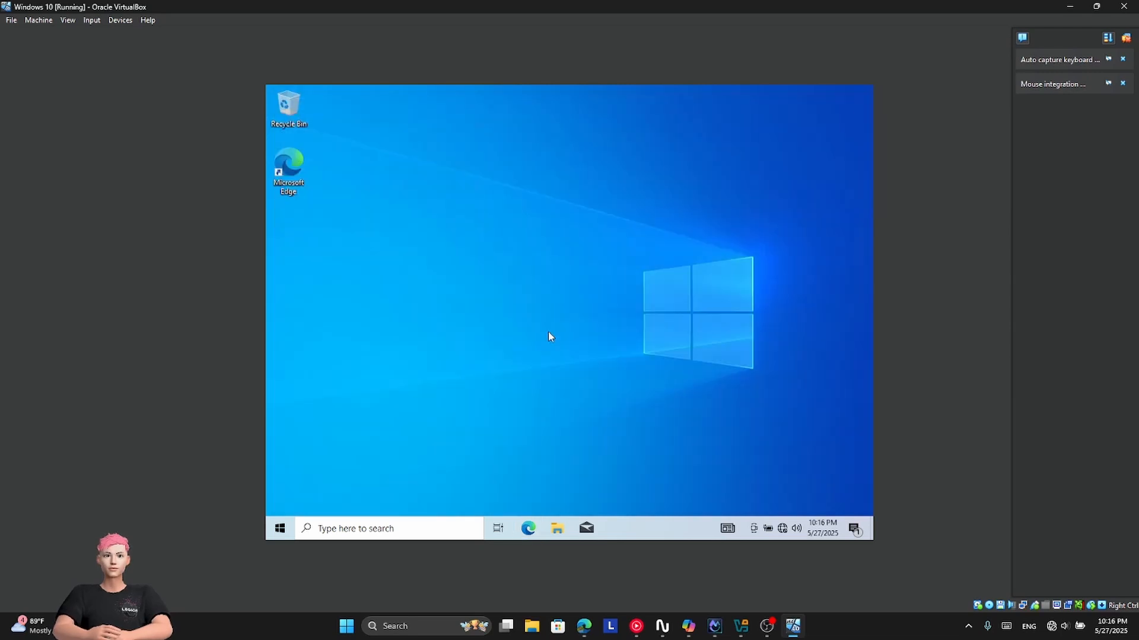
left_click(285, 530)
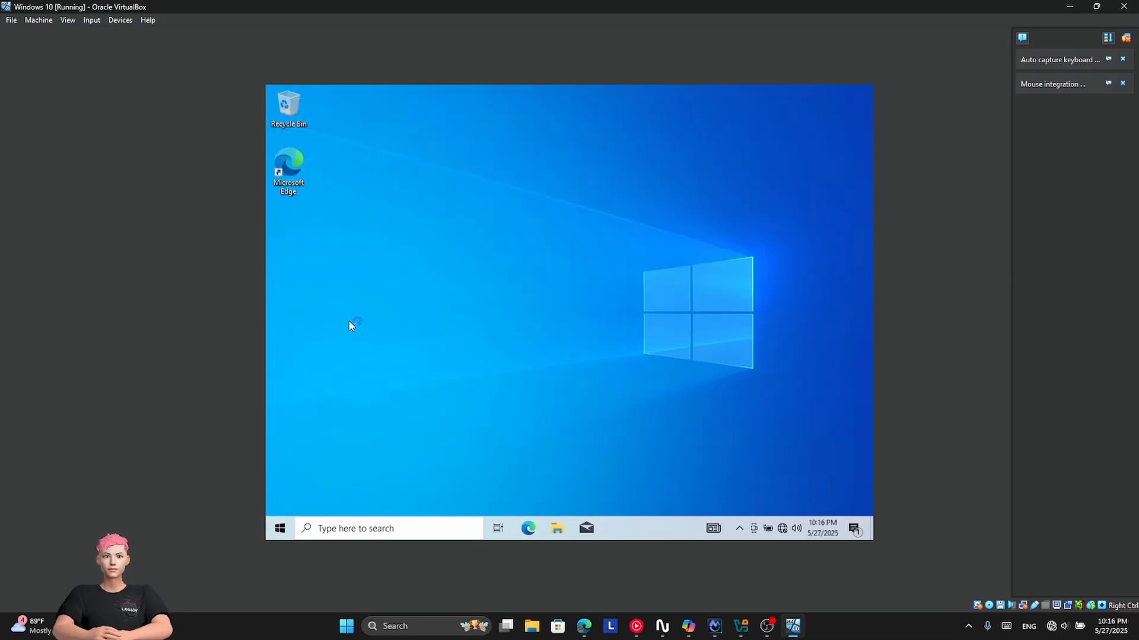
scroll(353, 328, "down", 10)
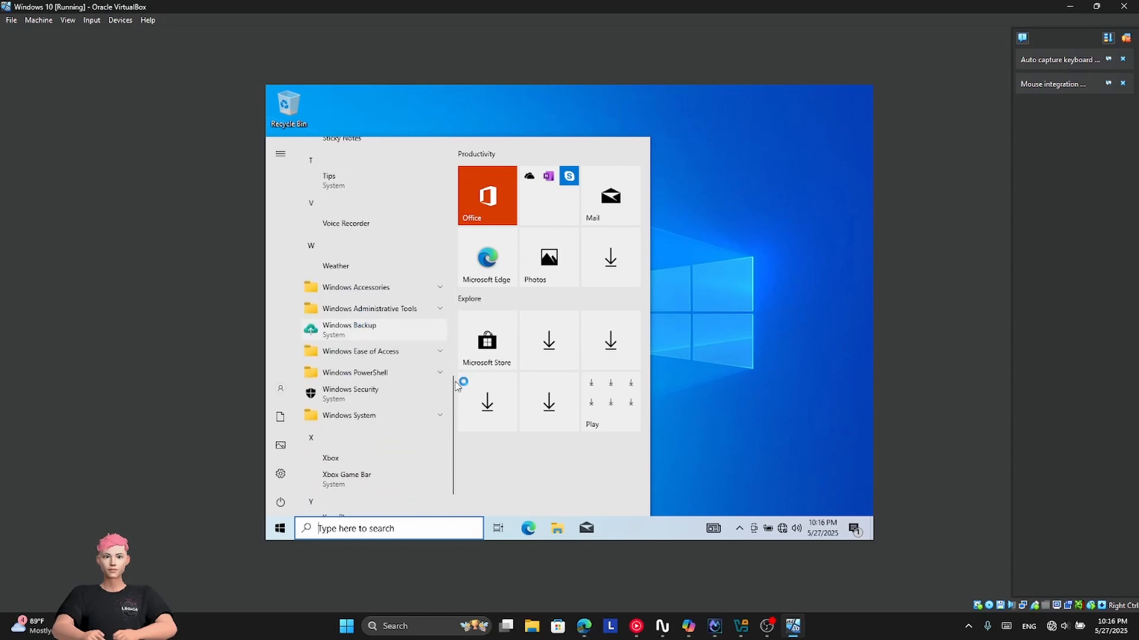
left_click(281, 475)
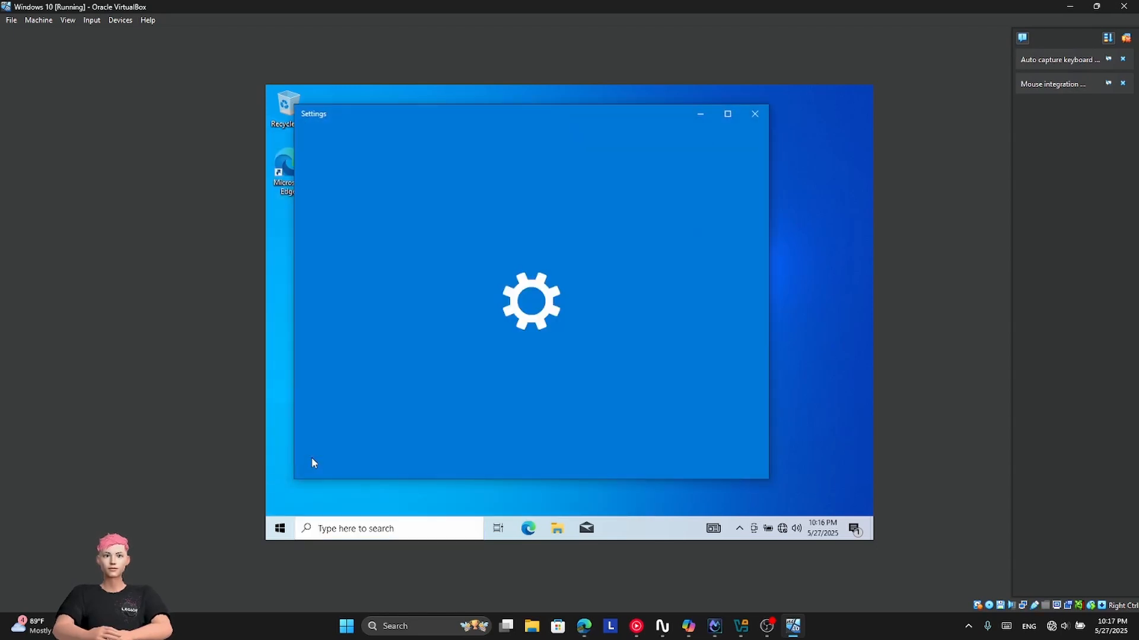
left_click(723, 114)
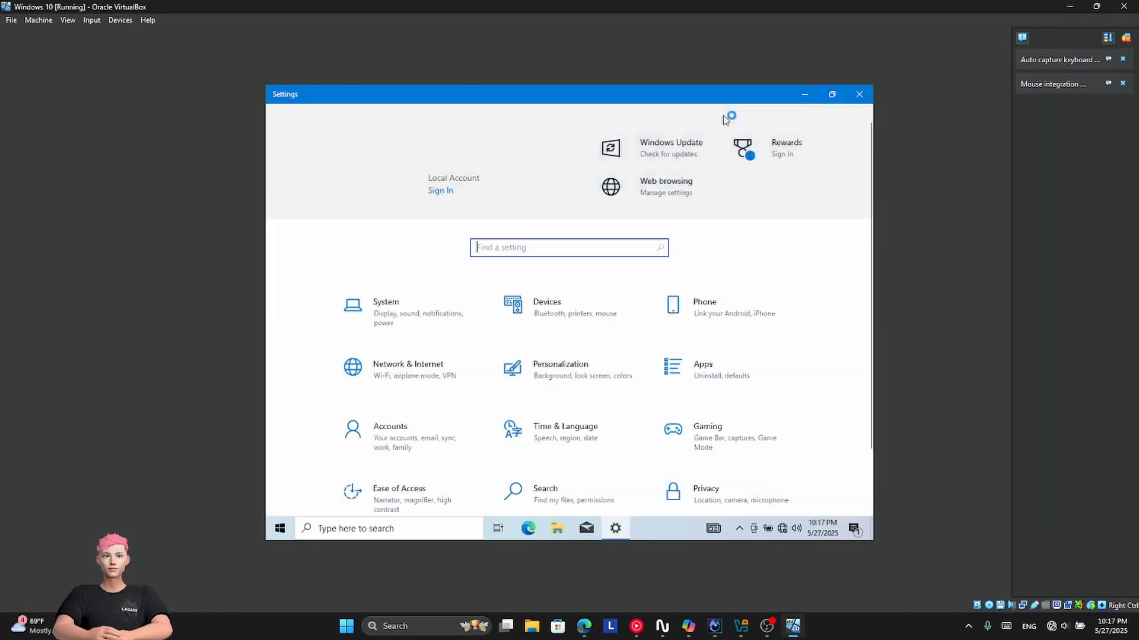
Step: Go to System > About and scroll through the device and Windows specifications
left_click(394, 299)
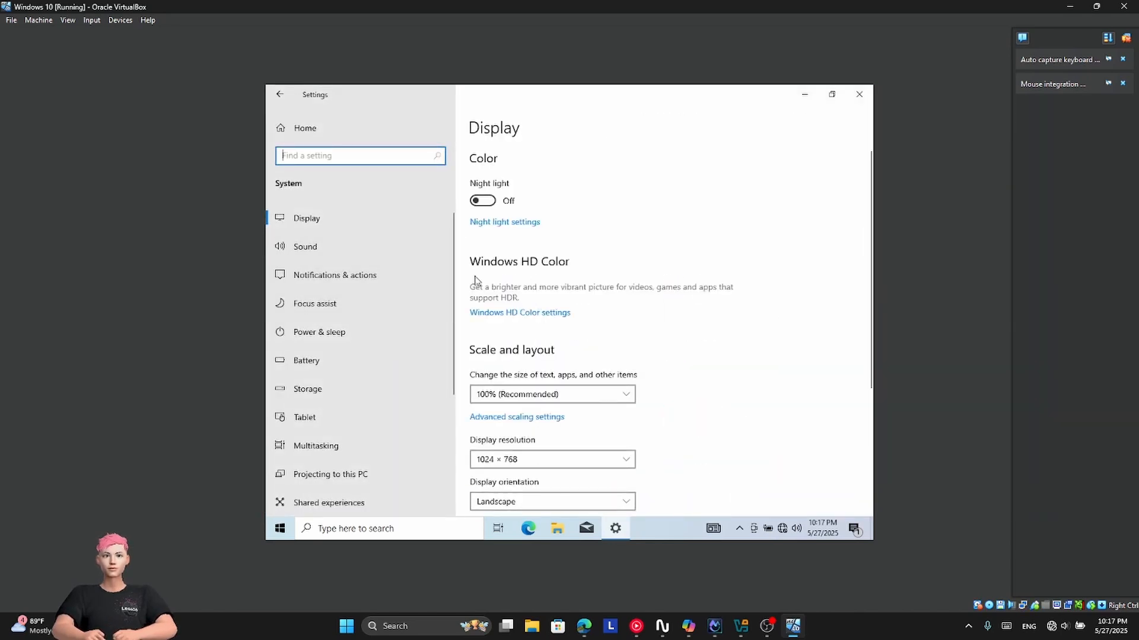
scroll(381, 242, "down", 5)
left_click(384, 454)
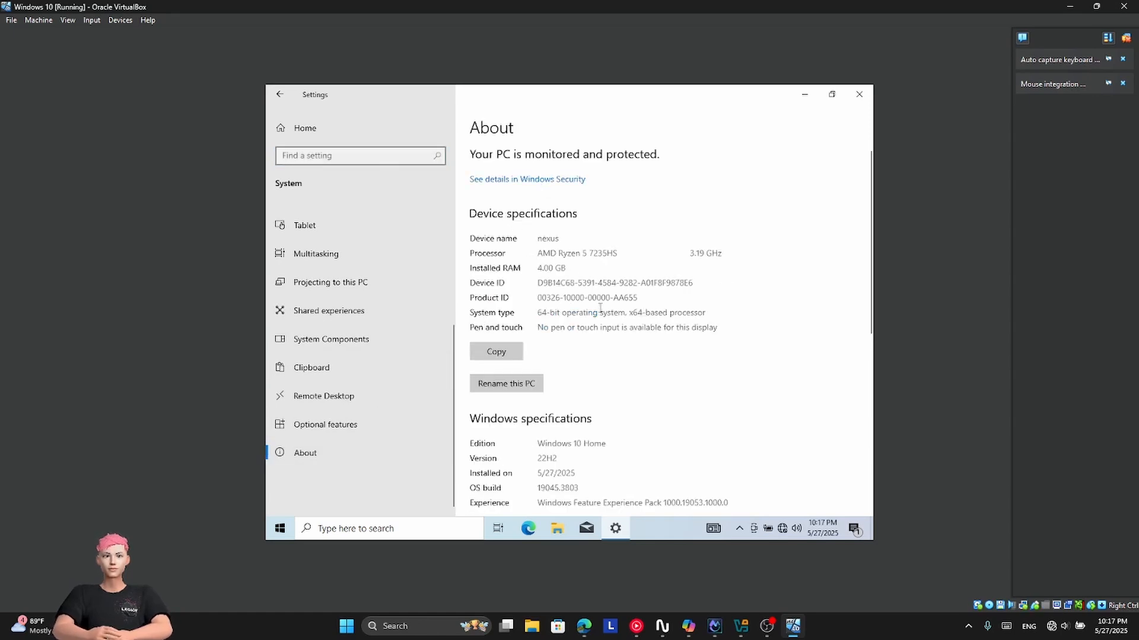
scroll(575, 373, "down", 5)
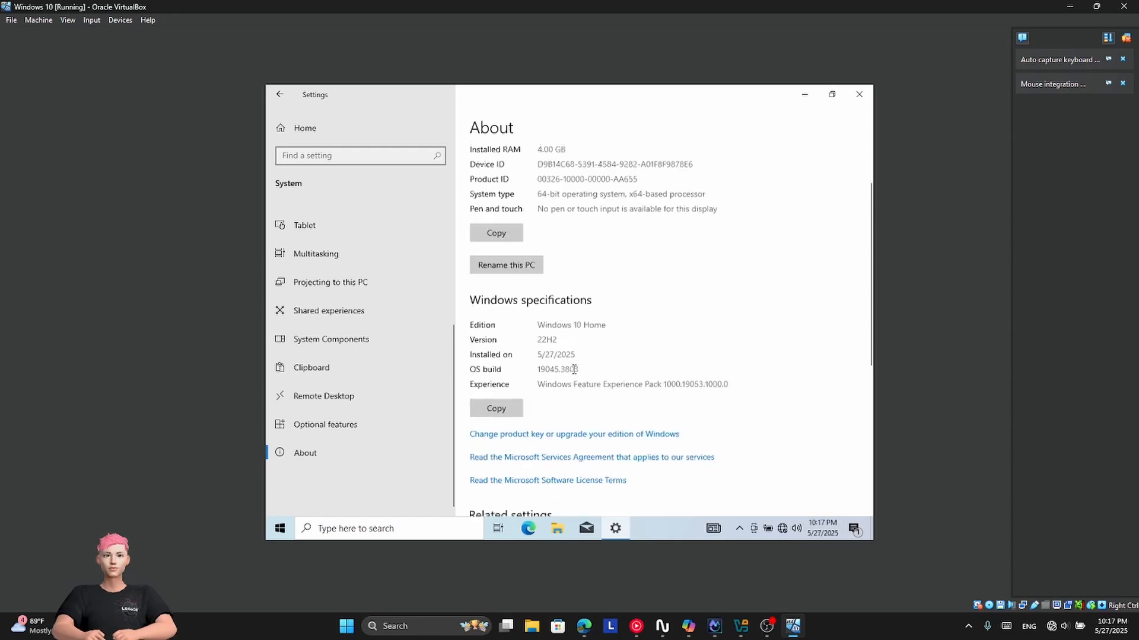
scroll(575, 371, "down", 7)
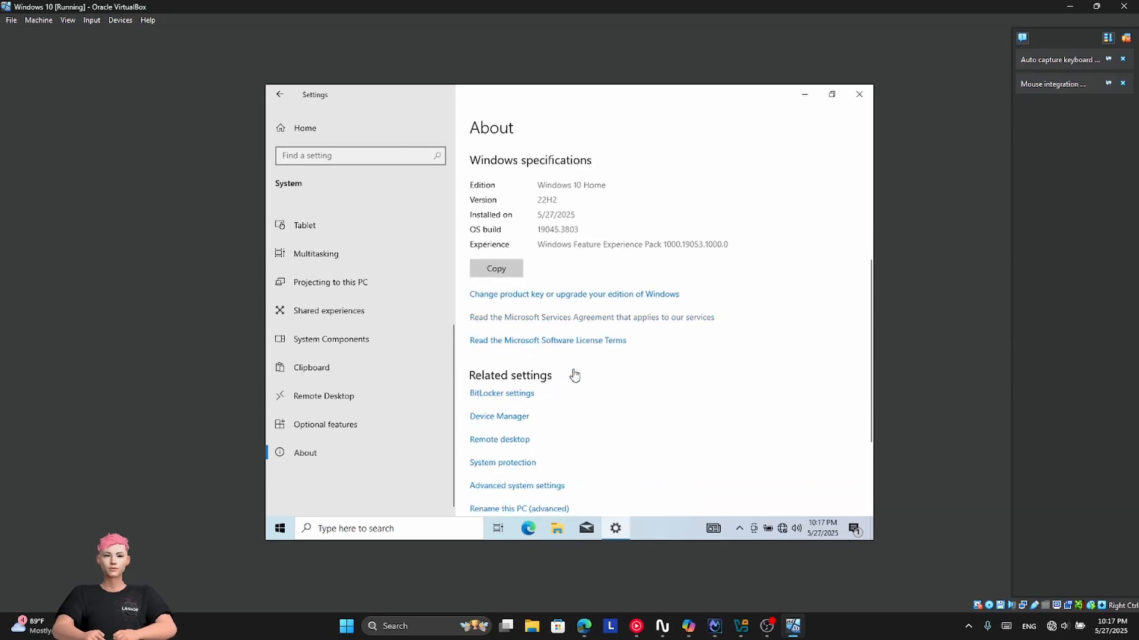
right_click(658, 534)
Step: View Memory, Disk 0 (C:) and Ethernet in Task Manager's Performance tab, then close Task Manager and Settings
left_click(682, 474)
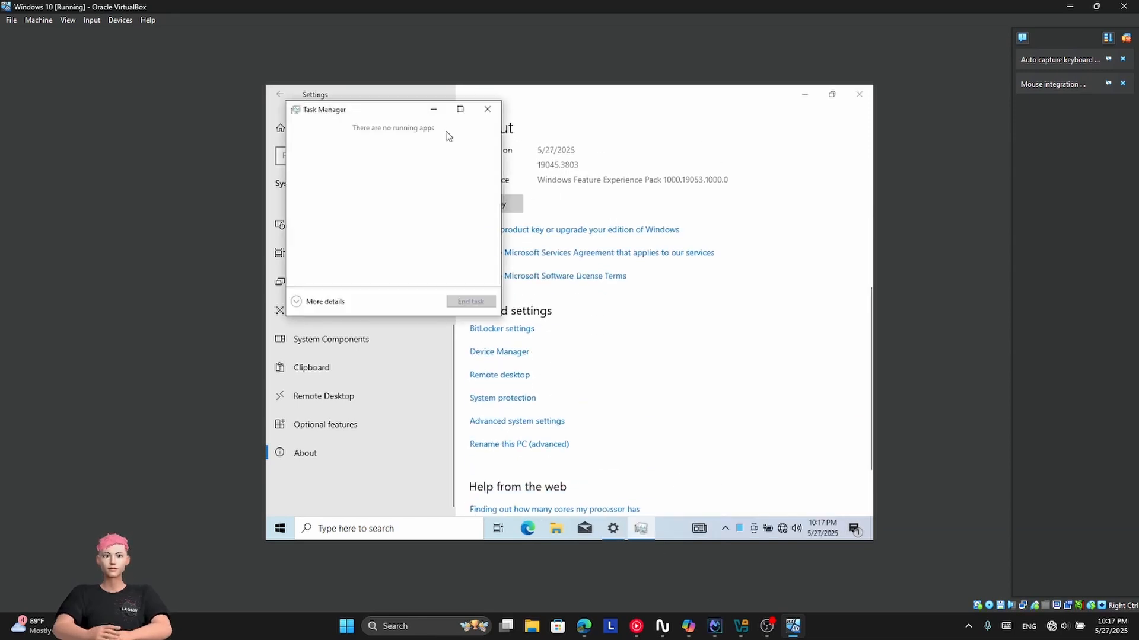
left_click(334, 301)
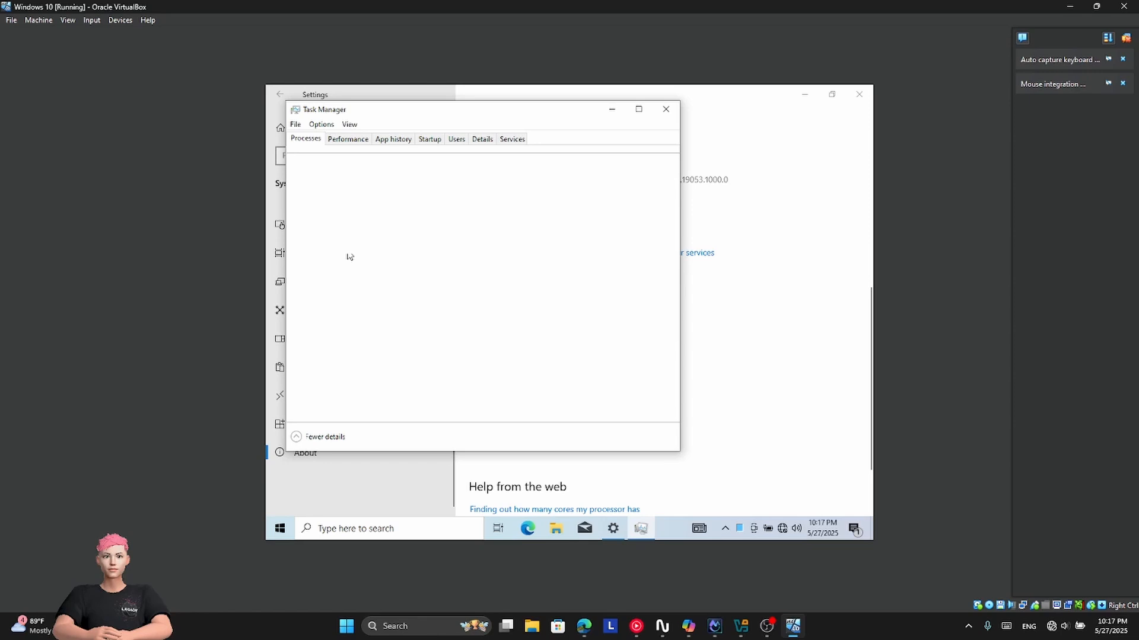
left_click(348, 140)
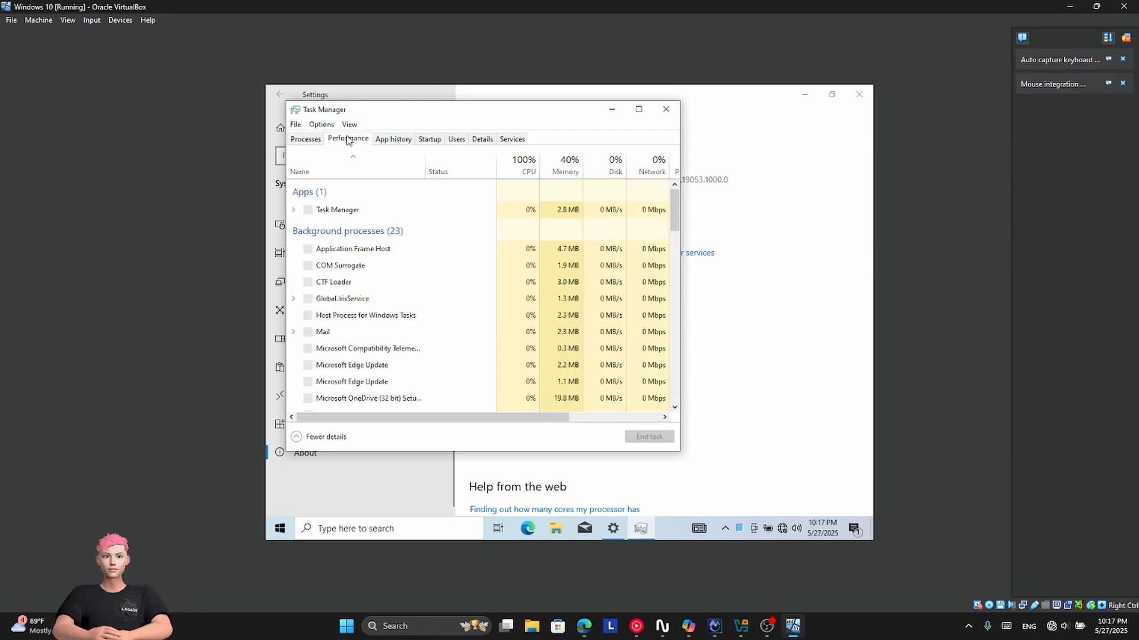
left_click(353, 205)
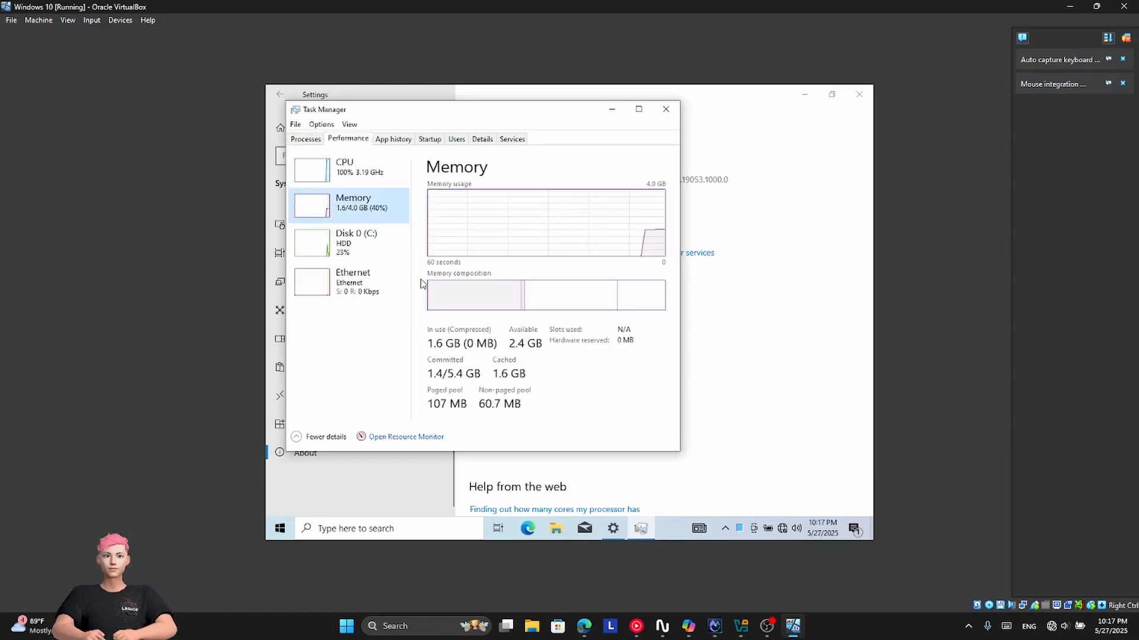
left_click(364, 249)
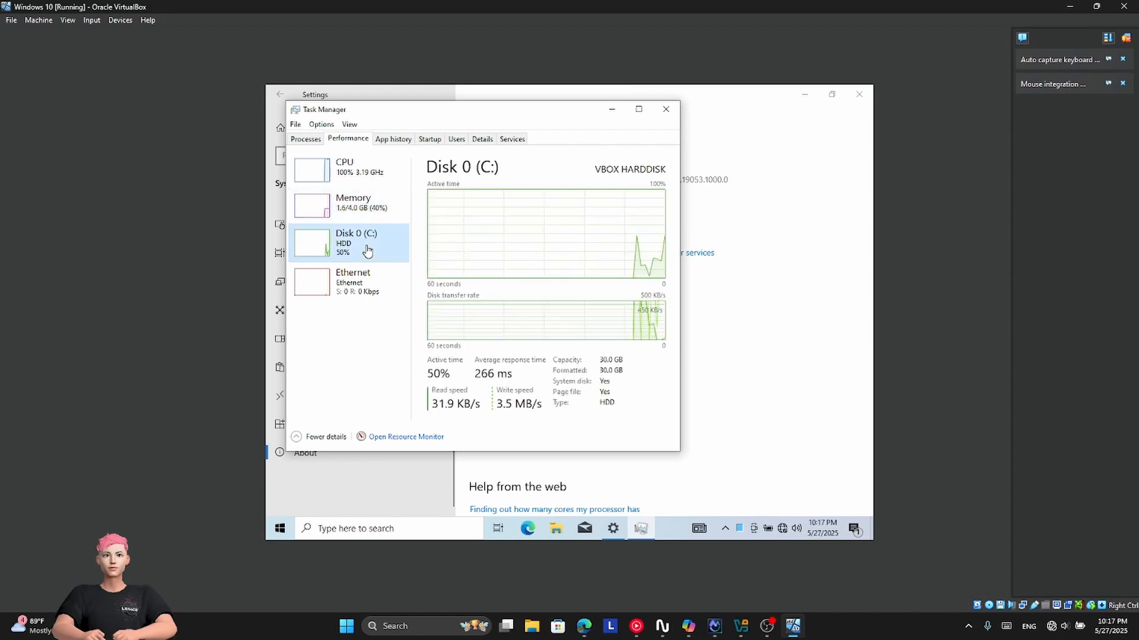
left_click(366, 285)
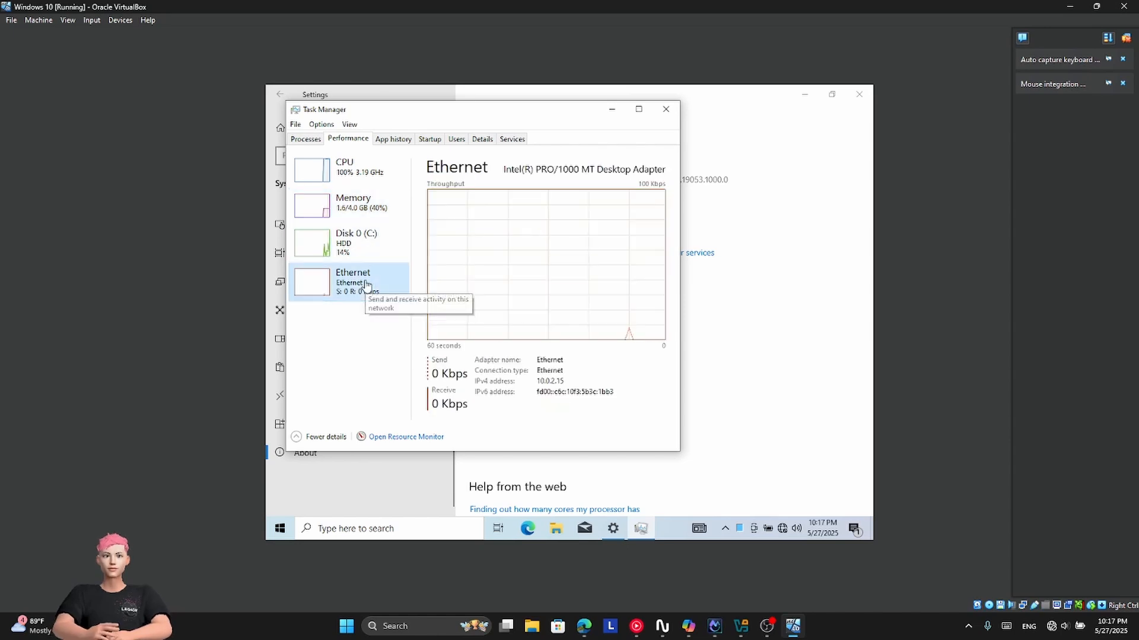
left_click(664, 109)
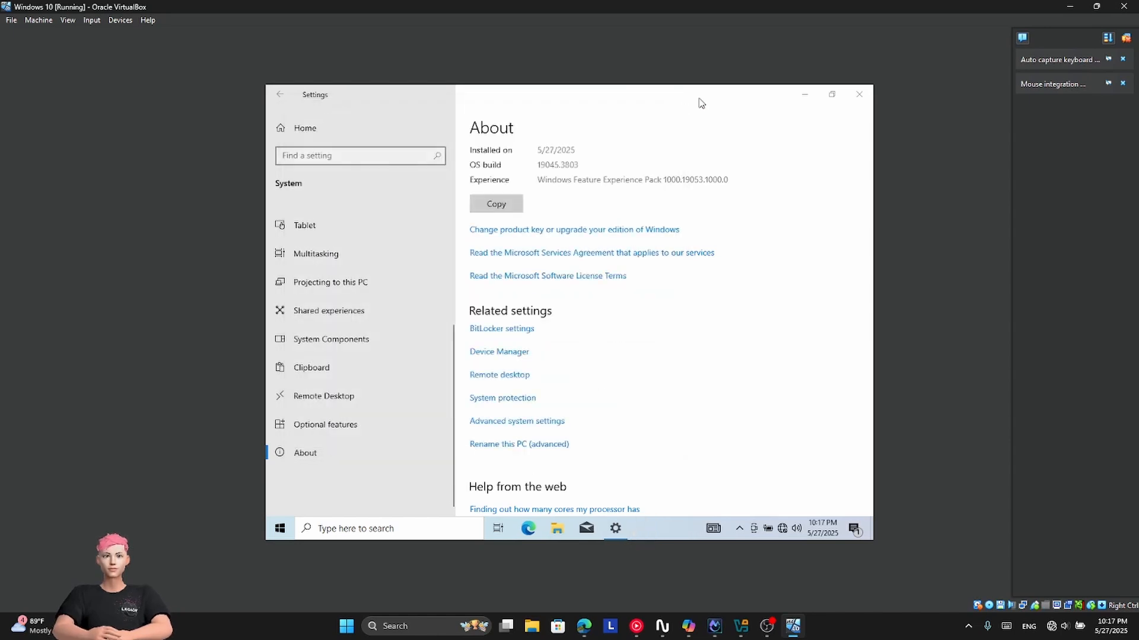
left_click(859, 95)
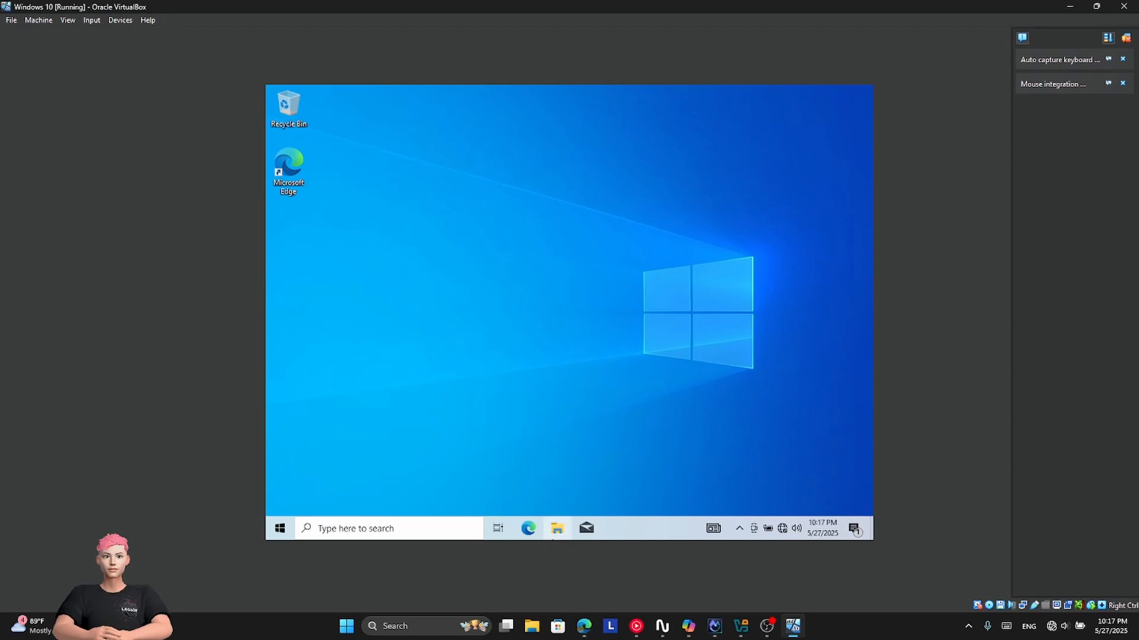
Step: Browse This PC's drives in a maximized File Explorer, then close it
left_click(558, 529)
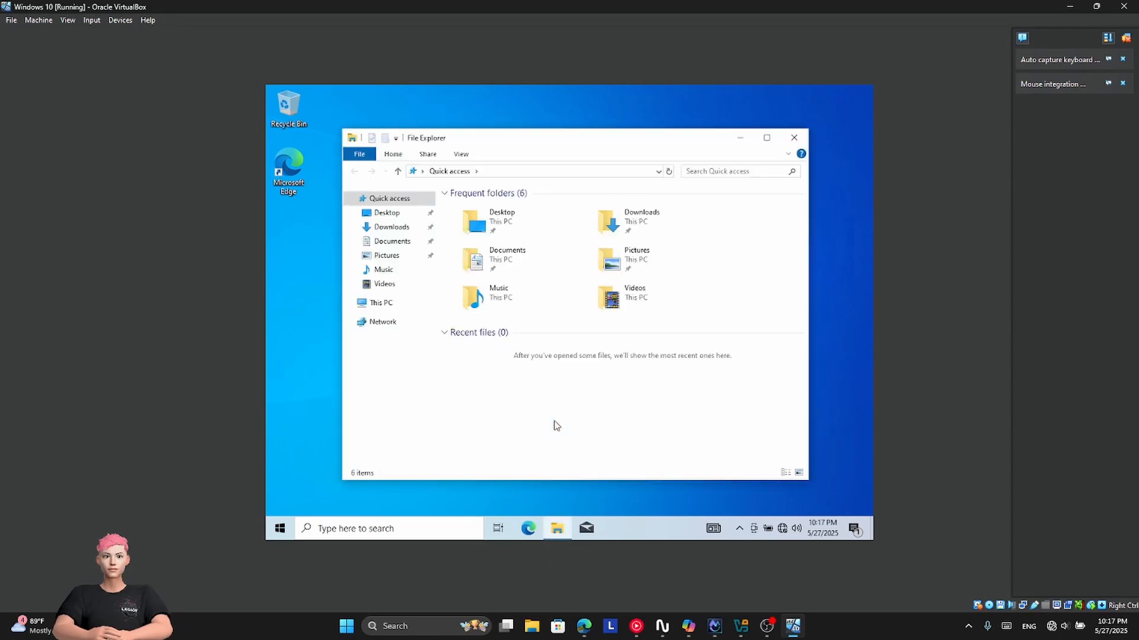
left_click(384, 303)
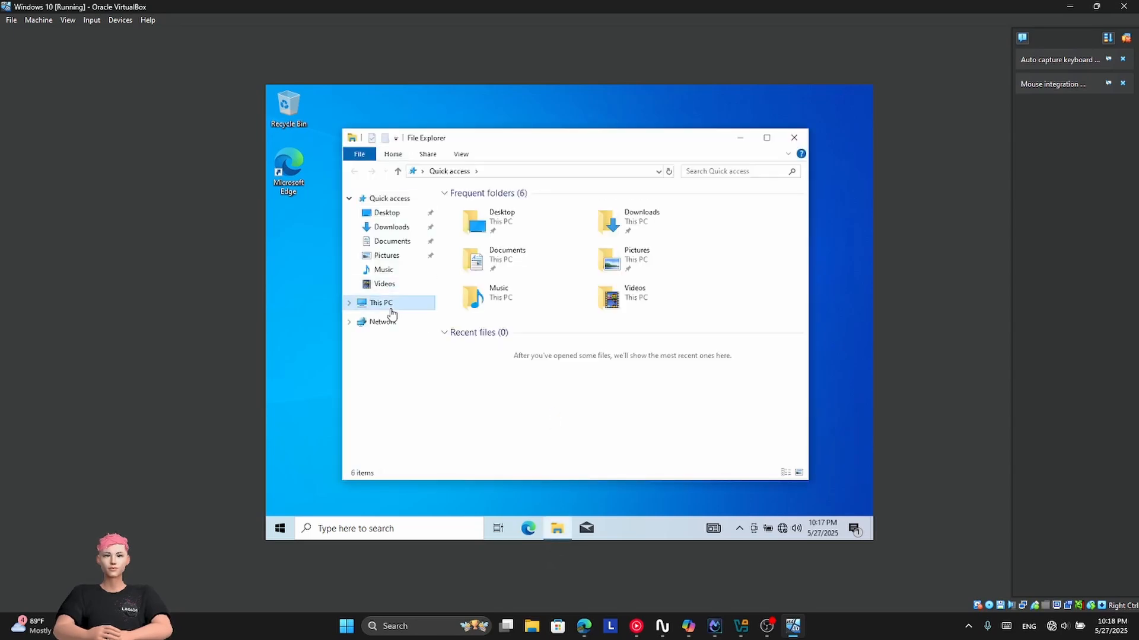
left_click(762, 142)
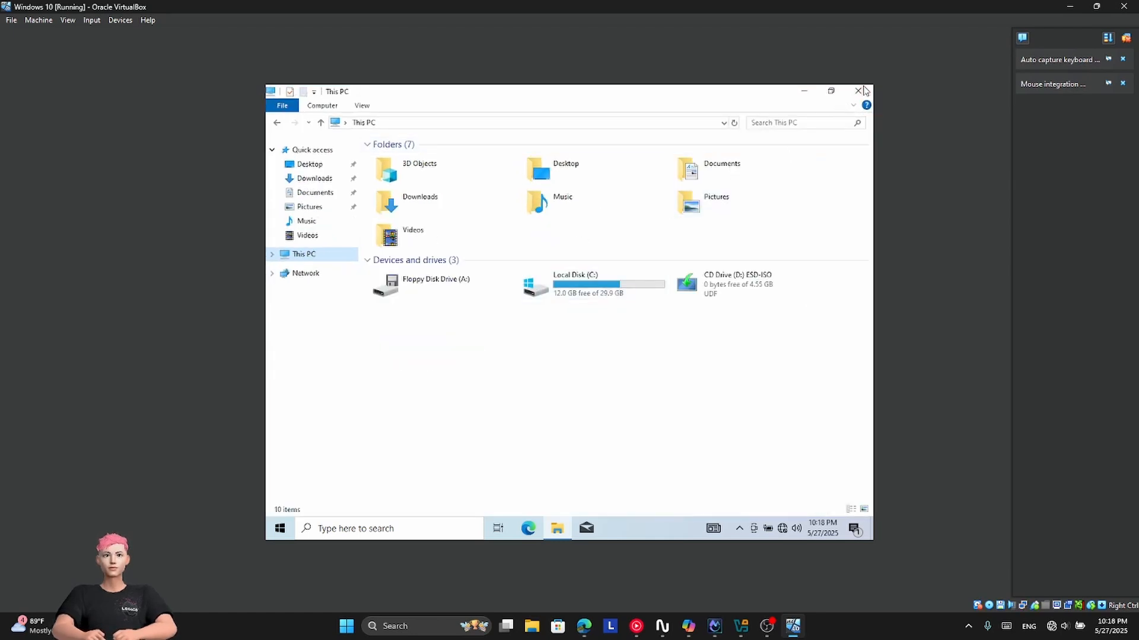
left_click(858, 91)
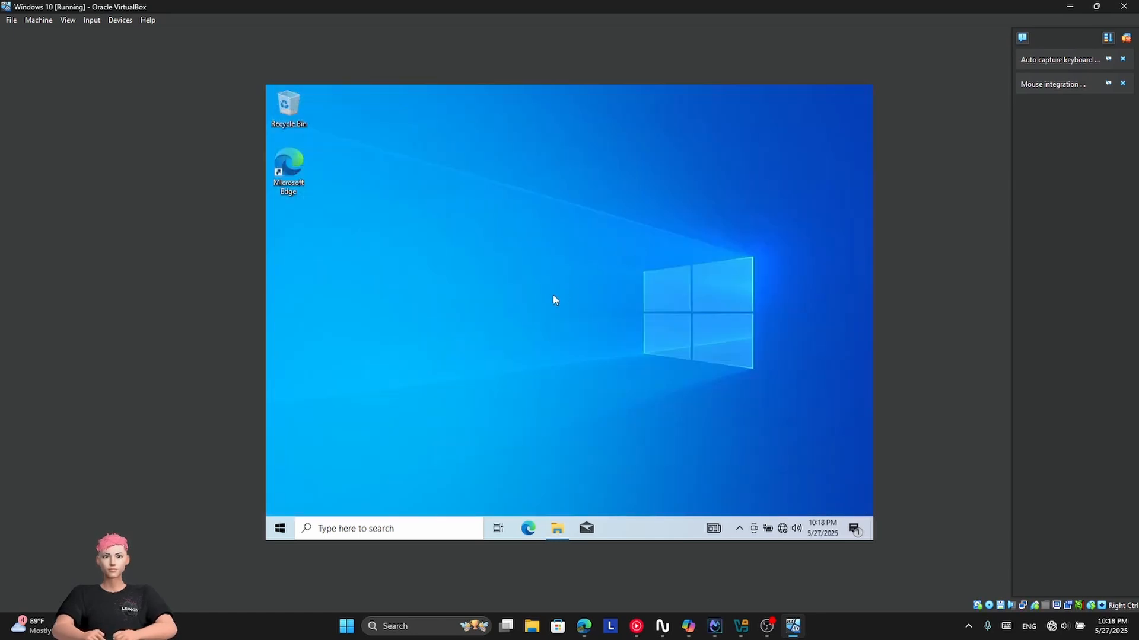
Step: Shut down the Windows 10 guest from the Start menu's power options
left_click(280, 529)
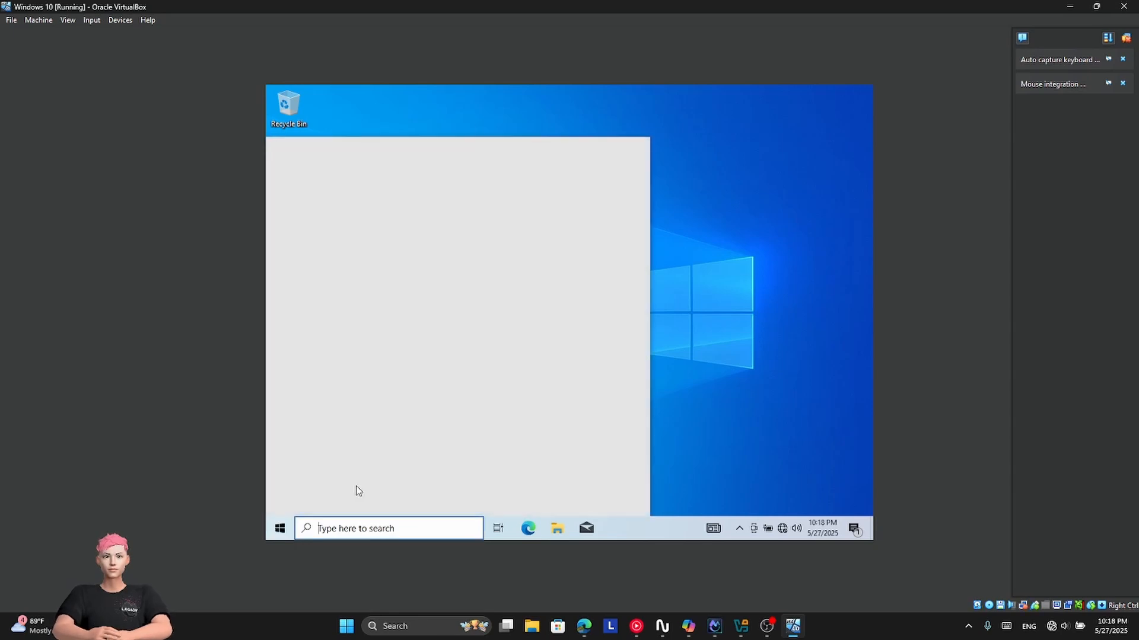
left_click(277, 500)
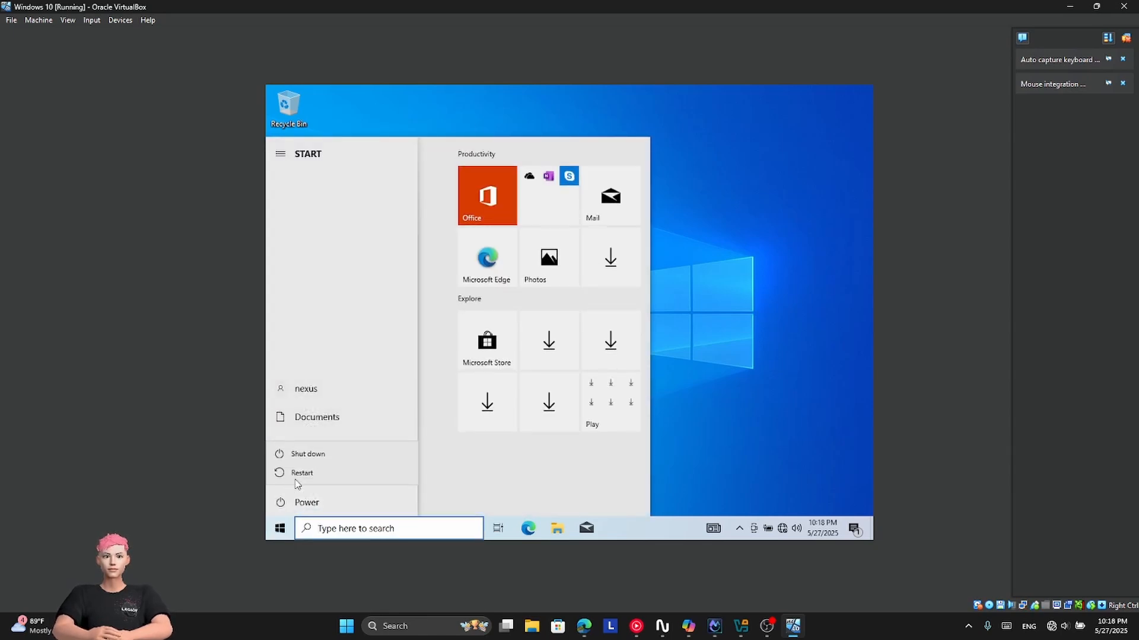
left_click(305, 458)
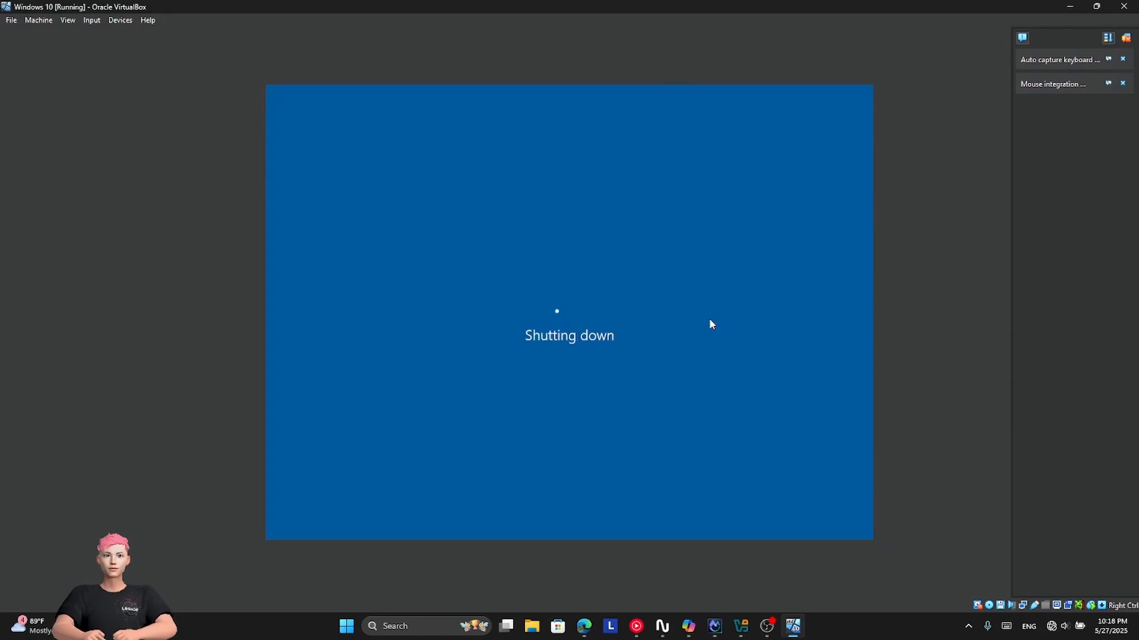